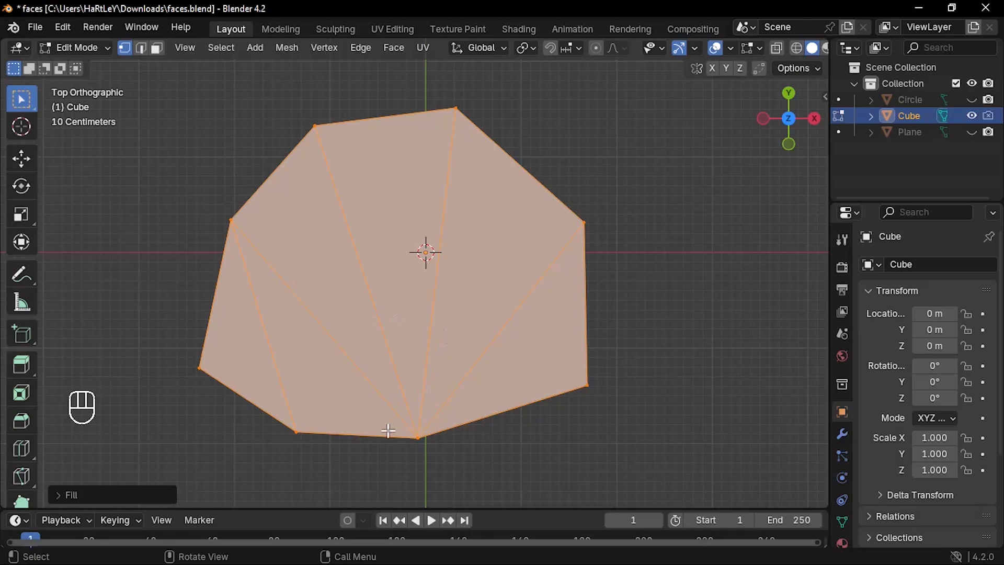
Step: Toggle the fill's Beauty option off and on to compare the triangulation, leaving it enabled
click(58, 492)
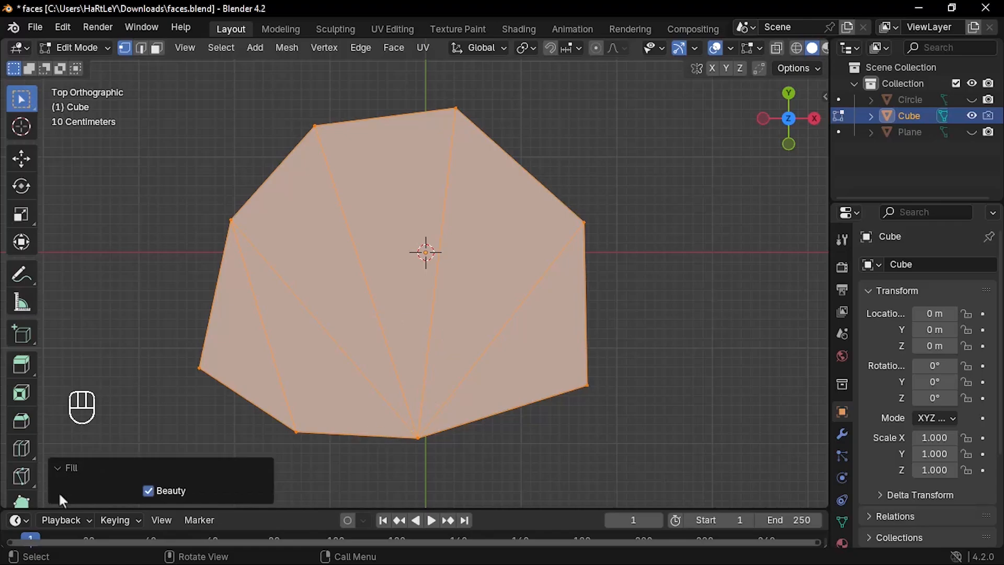
click(148, 492)
click(148, 492)
click(148, 491)
click(148, 491)
Step: Apply Beautify Faces to the selected faces of the filled polygon
key(ctrl+f)
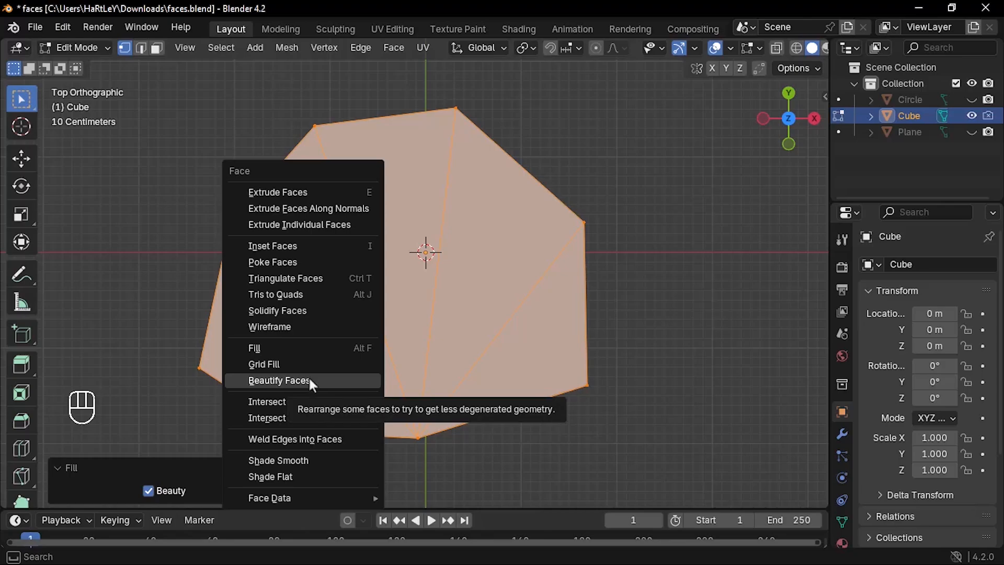
click(309, 380)
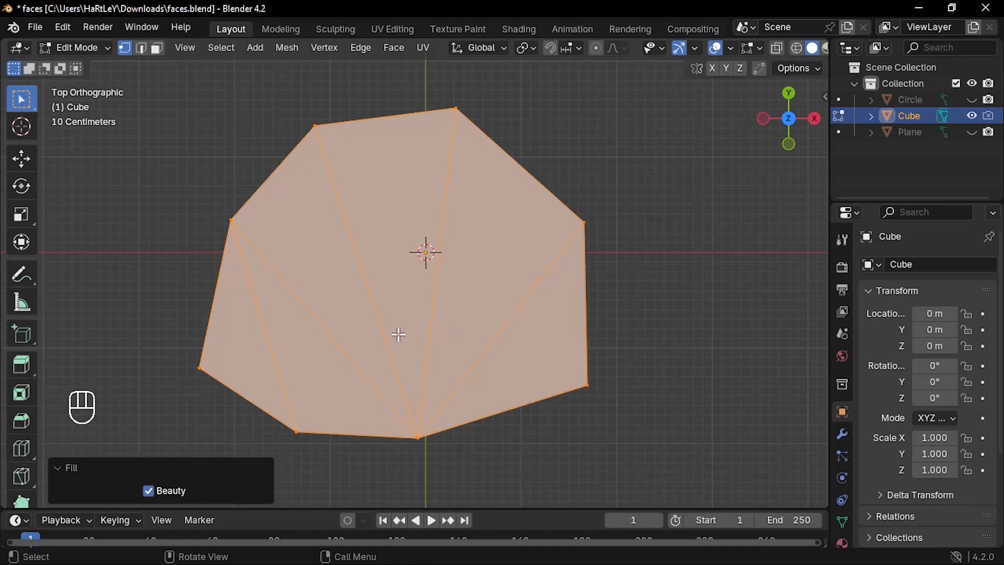
key(ctrl+f)
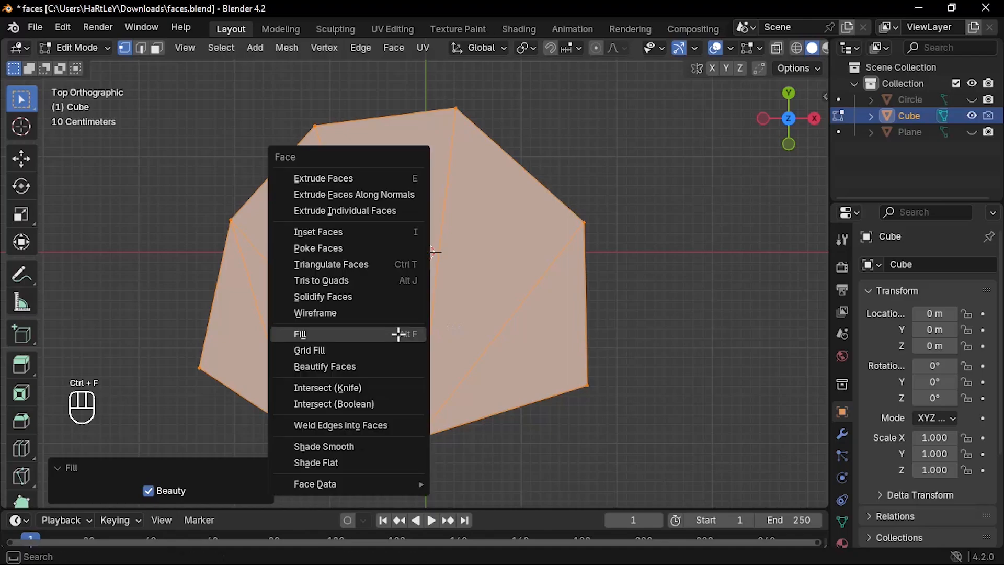
click(344, 366)
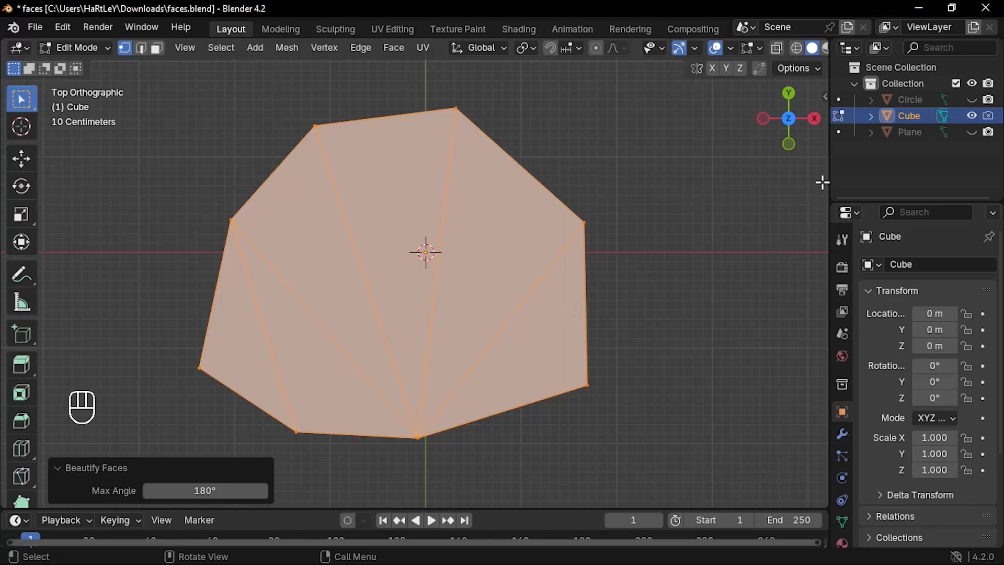
Step: Hide the Cube object and show the Circle object in the viewport
click(972, 116)
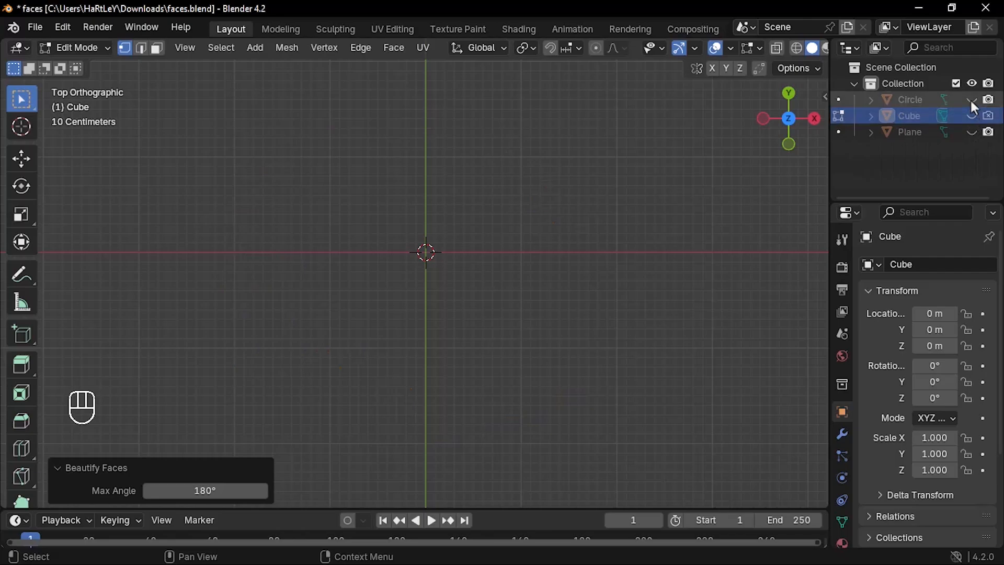
click(971, 100)
scroll(503, 178, down, 1)
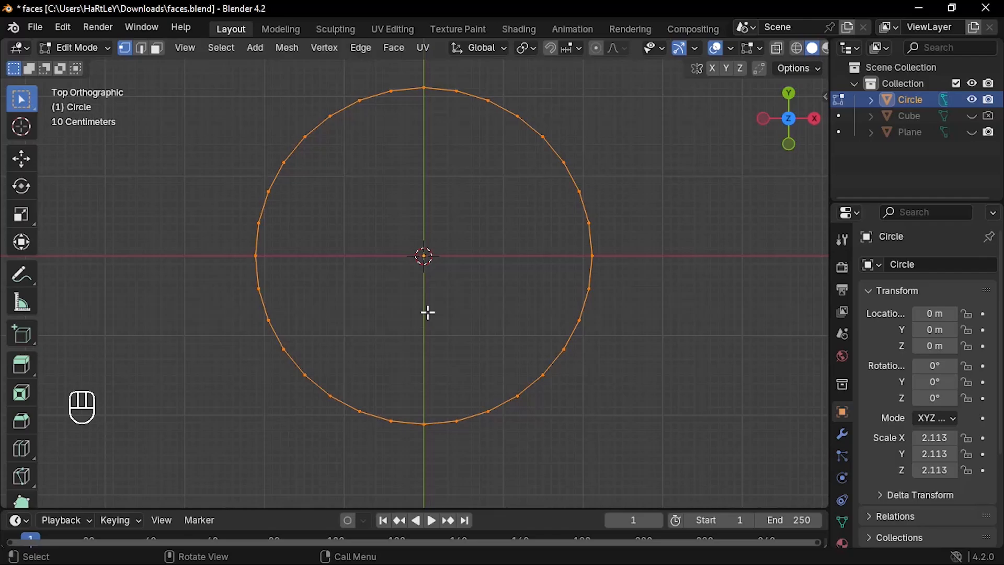
Step: Fill the circle's outline with faces using Grid Fill
key(ctrl)
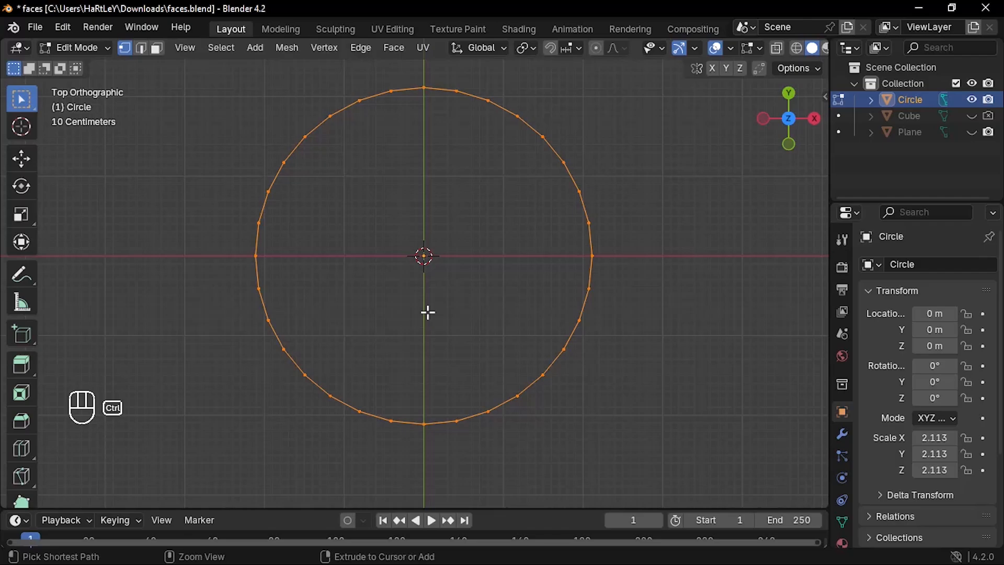
key(ctrl+f)
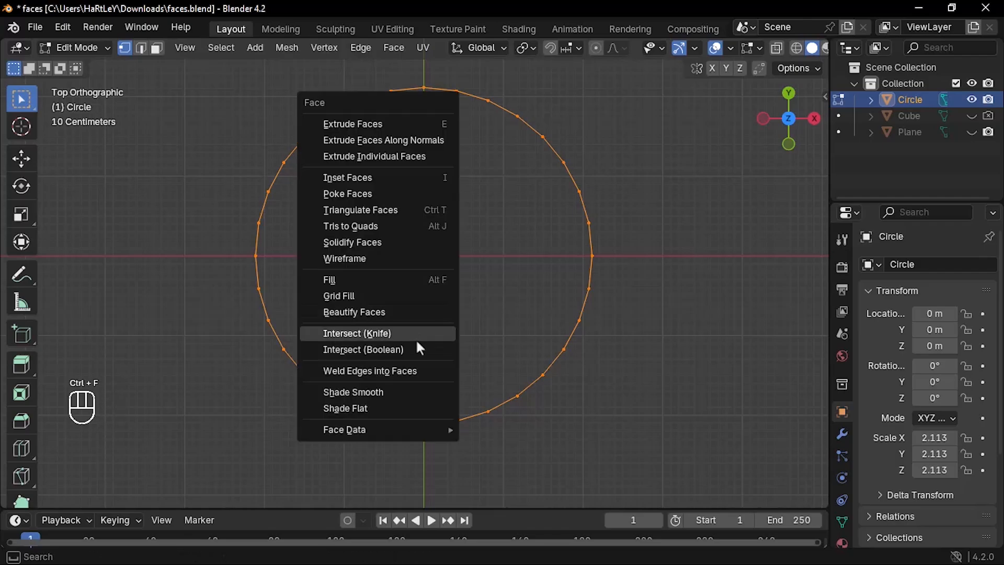
click(353, 296)
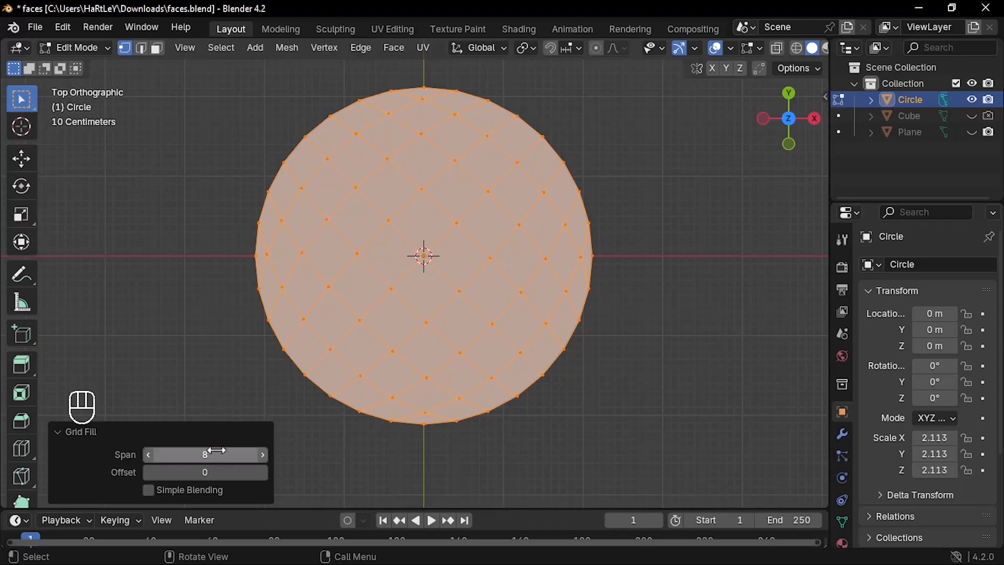
Step: Reduce the circle's Grid Fill span to 2
click(147, 455)
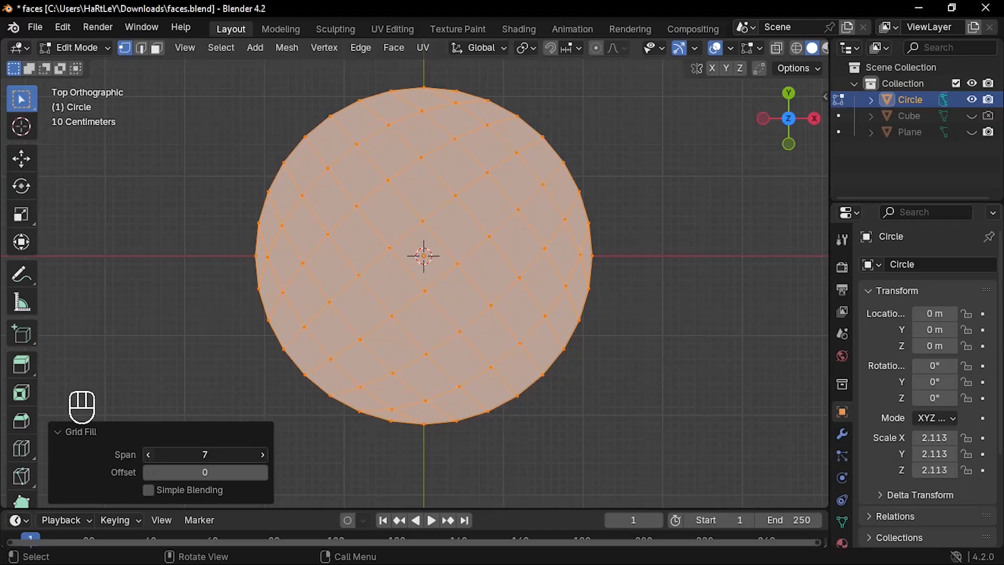
click(148, 454)
click(148, 455)
click(148, 455)
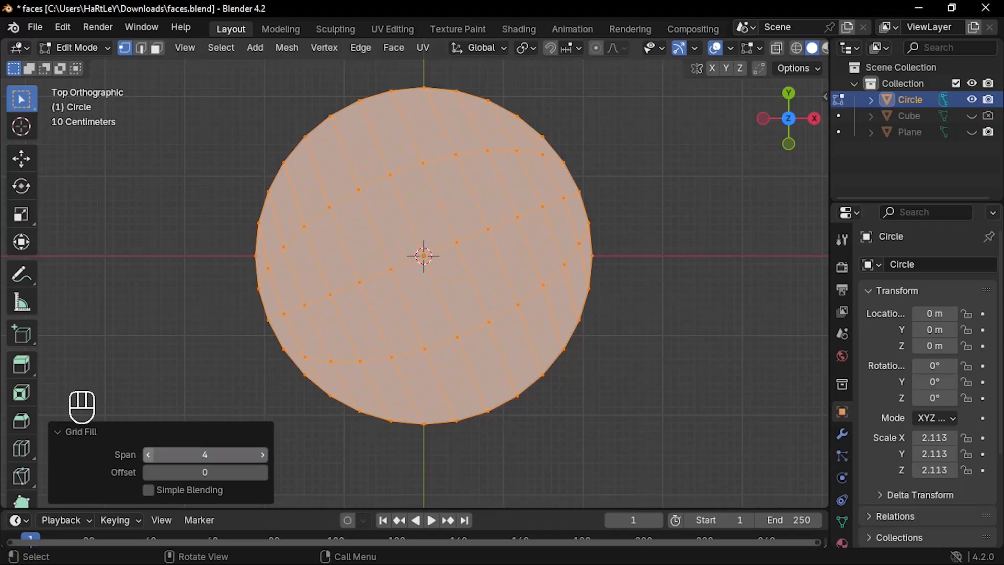
click(148, 455)
click(149, 455)
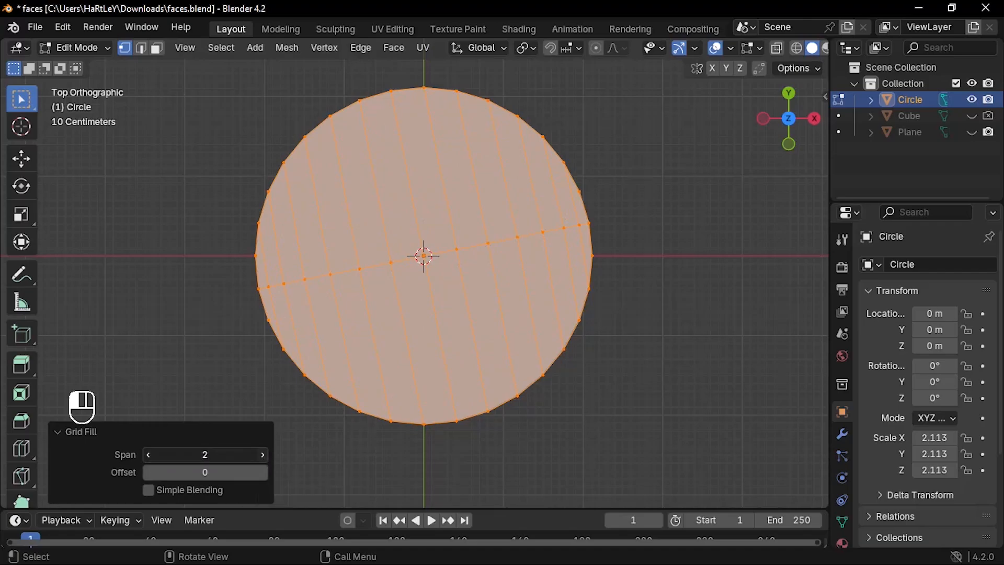
Step: Set the circle's Grid Fill span to 9 and its offset to 2
click(262, 455)
click(263, 455)
click(263, 454)
click(262, 454)
click(262, 455)
click(262, 454)
click(263, 455)
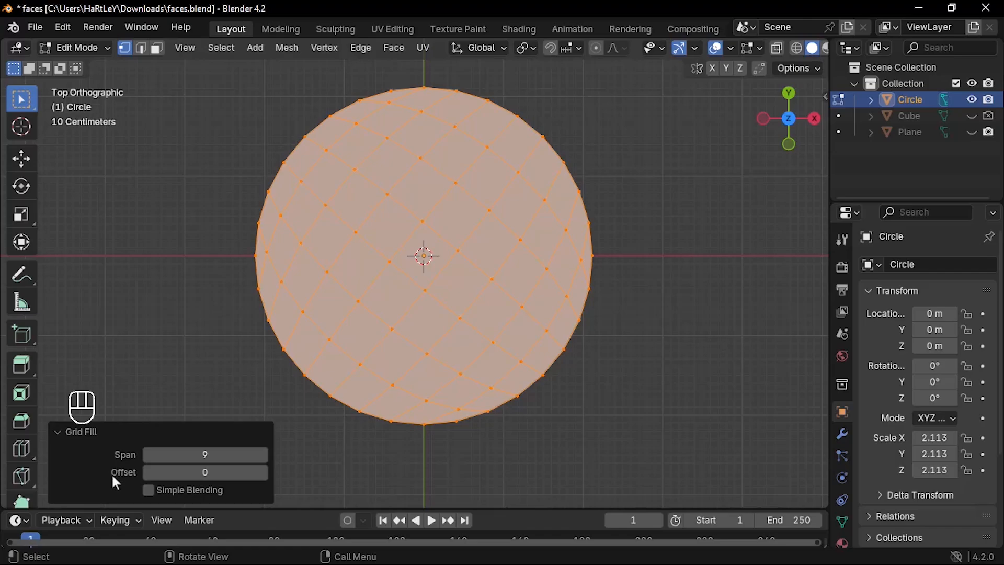
click(262, 473)
click(262, 472)
Step: Hide the Circle object and add a new 2 m cube at the origin in Object Mode
click(972, 100)
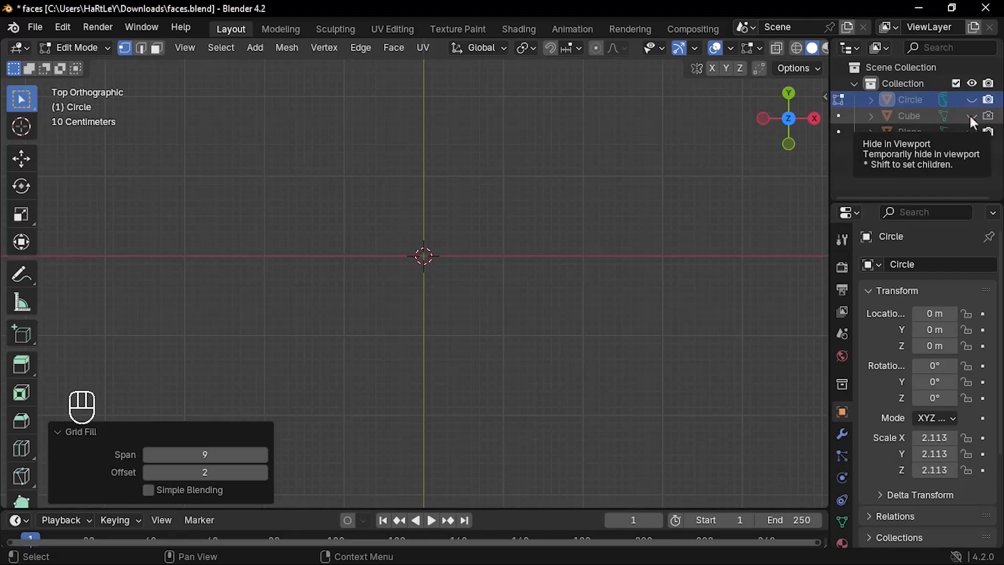
key(Tab)
key(shift+a)
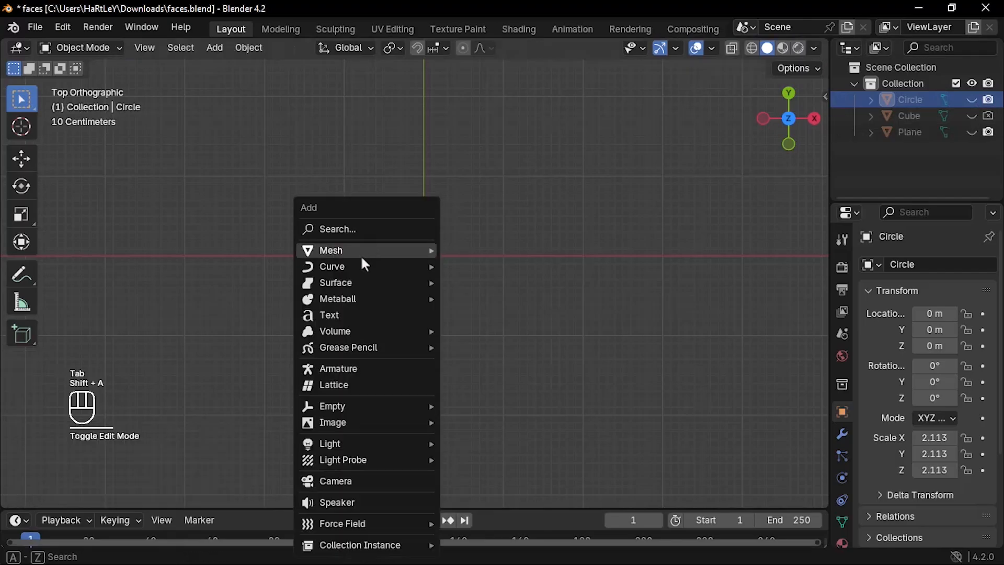
mouse_move(425, 250)
click(479, 264)
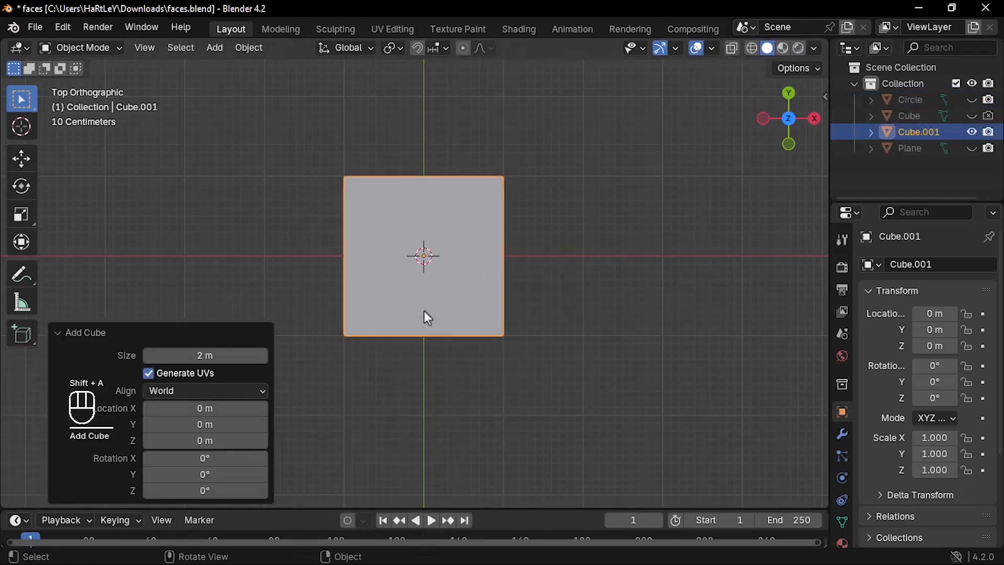
Step: In Edit Mode, duplicate the new cube's mesh and place the overlapping copy offset about 1.36 m in X, -1.0 m in Y and -1.16 m in Z
middle_drag(428, 317, 464, 335)
key(Tab)
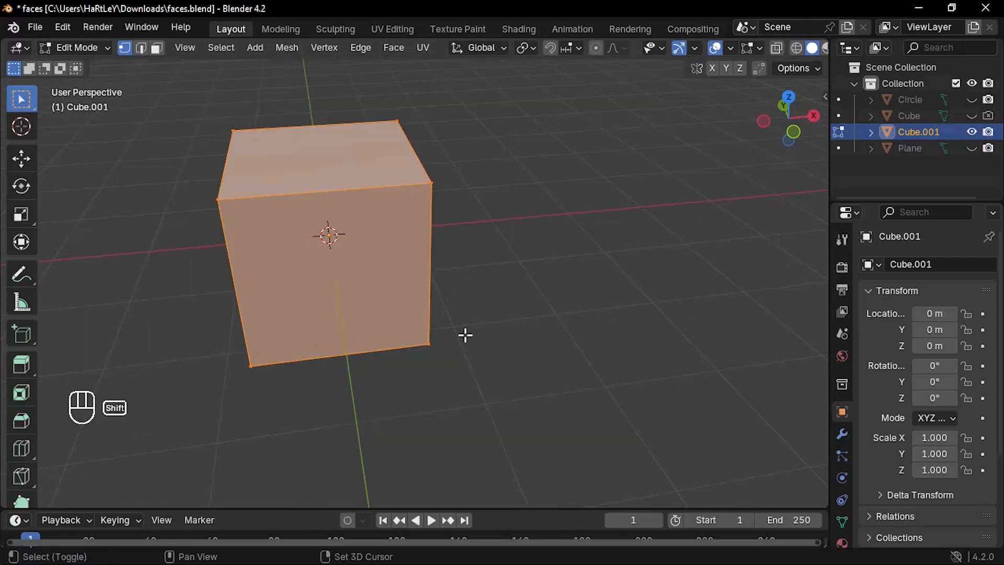
key(shift+d)
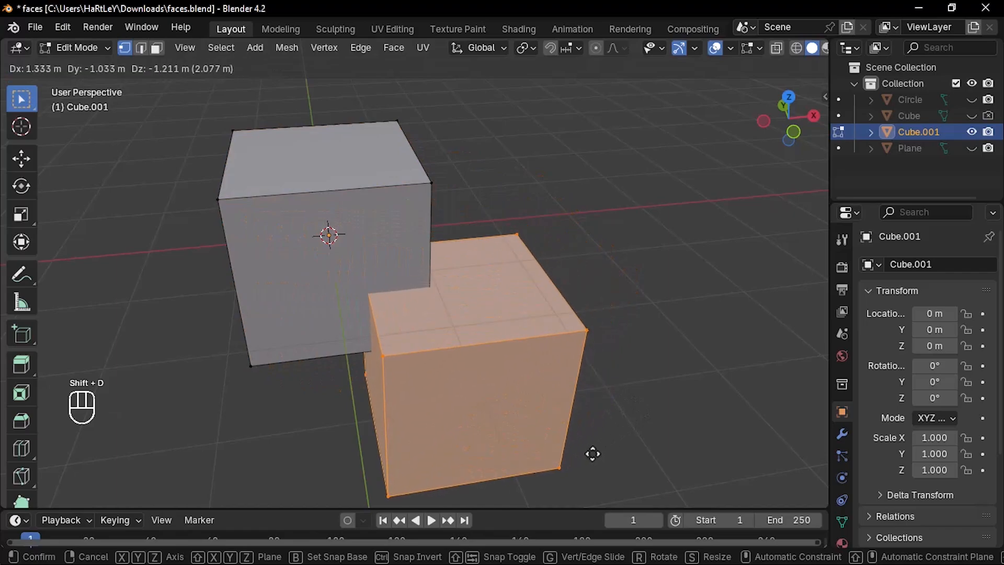
click(593, 452)
middle_drag(598, 387, 586, 386)
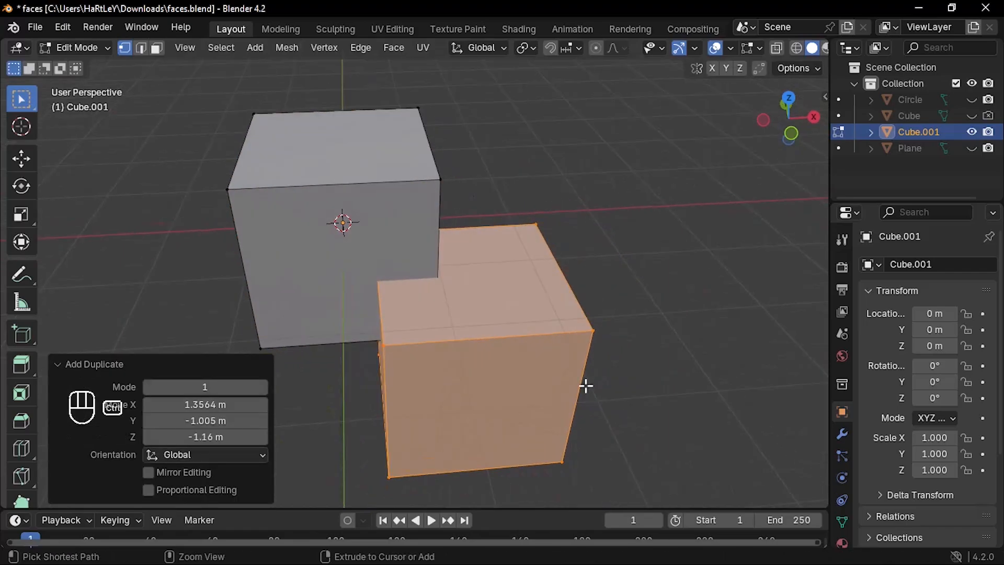
Step: Cut the overlapping cubes with Intersect (Knife) in Cut mode and move the duplicate cube about 1.29 m along X away from the original
key(ctrl+f)
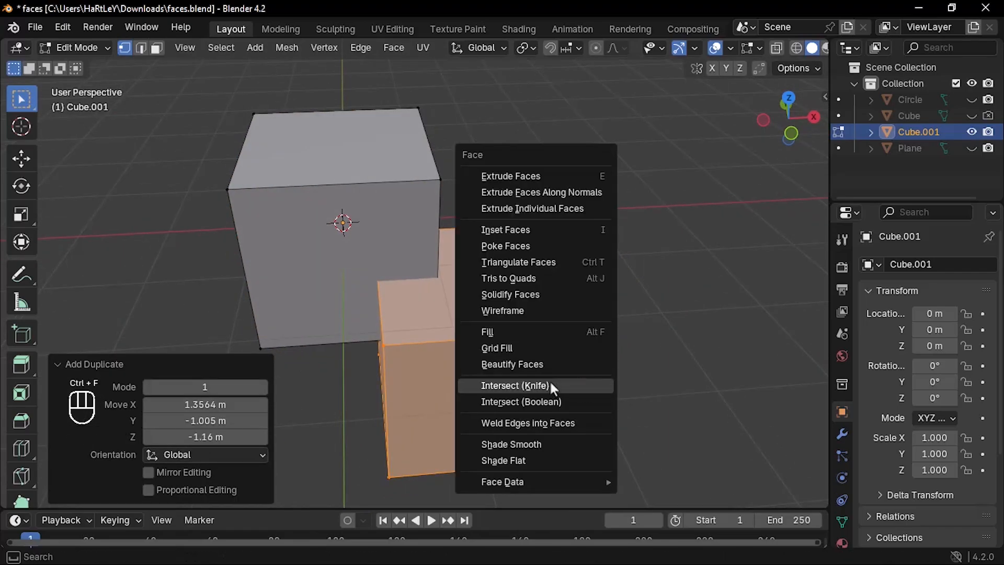
click(528, 385)
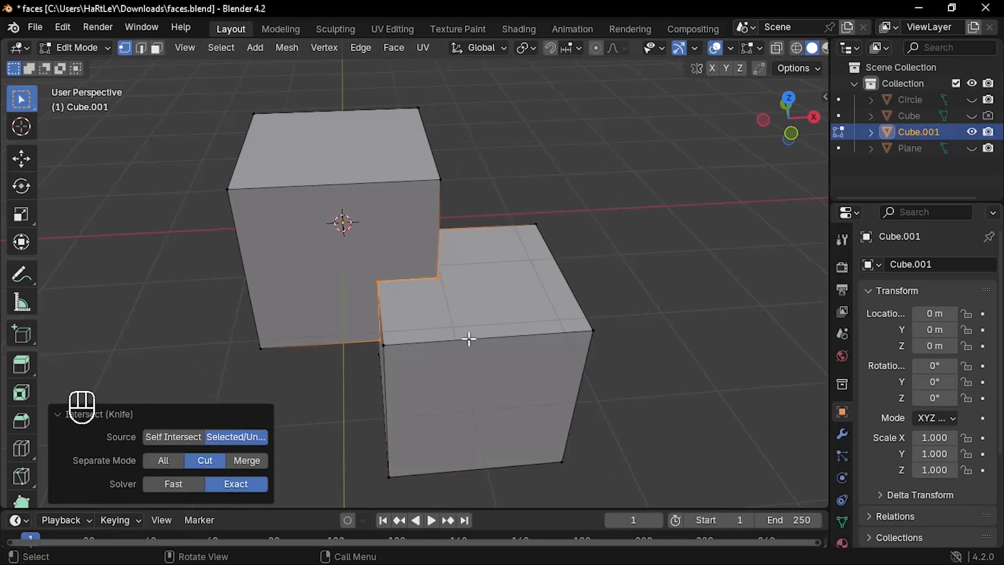
key(l)
key(g)
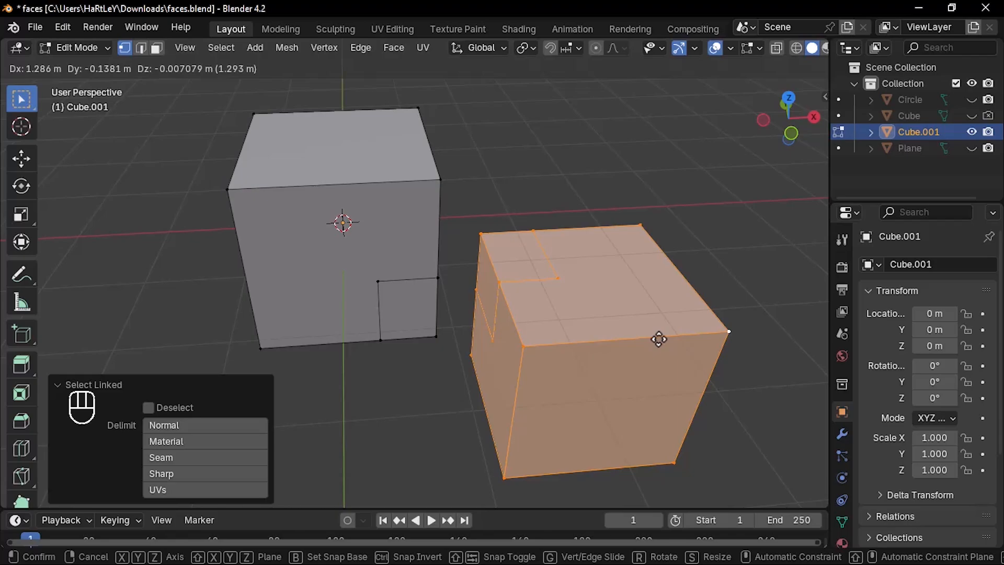
click(658, 339)
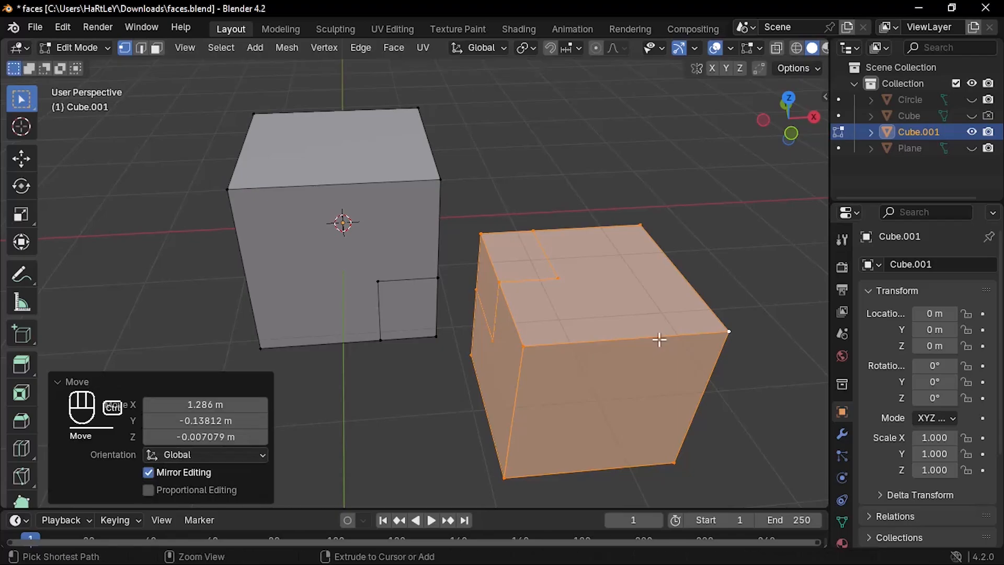
Step: Undo the duplicate cube's move and the knife intersection, keeping the overlapping duplicate selected
key(ctrl+z)
key(ctrl+z)
key(ctrl+z)
key(ctrl+z)
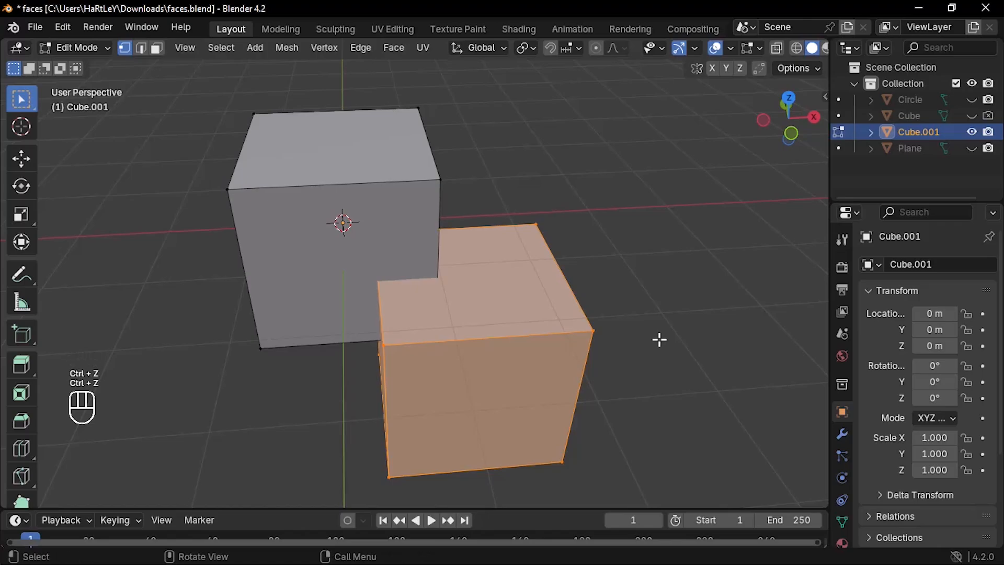
Step: Apply Intersect (Knife) to the overlapping cubes with Separate Mode set to All
key(ctrl+f)
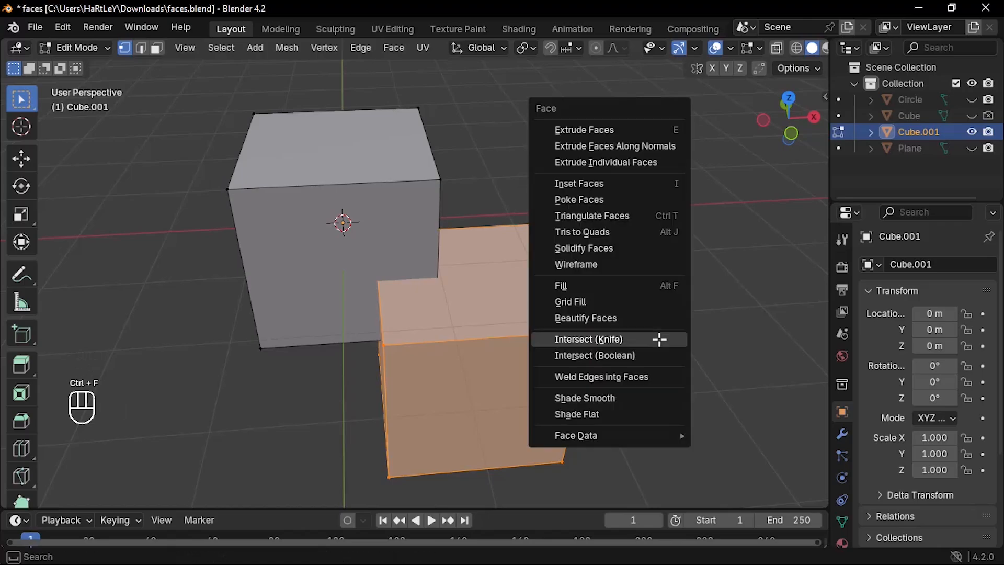
click(616, 340)
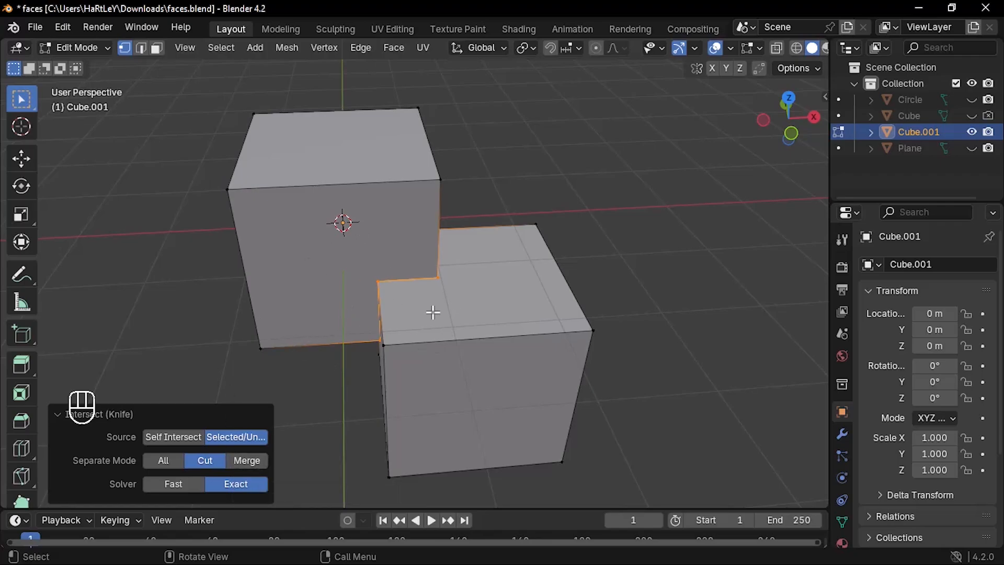
middle_drag(493, 286, 421, 293)
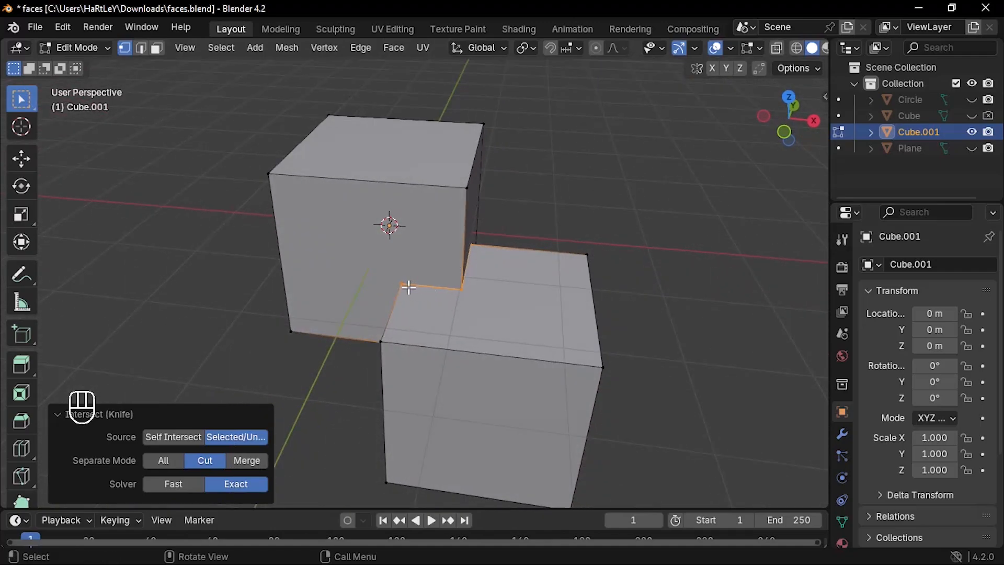
click(170, 460)
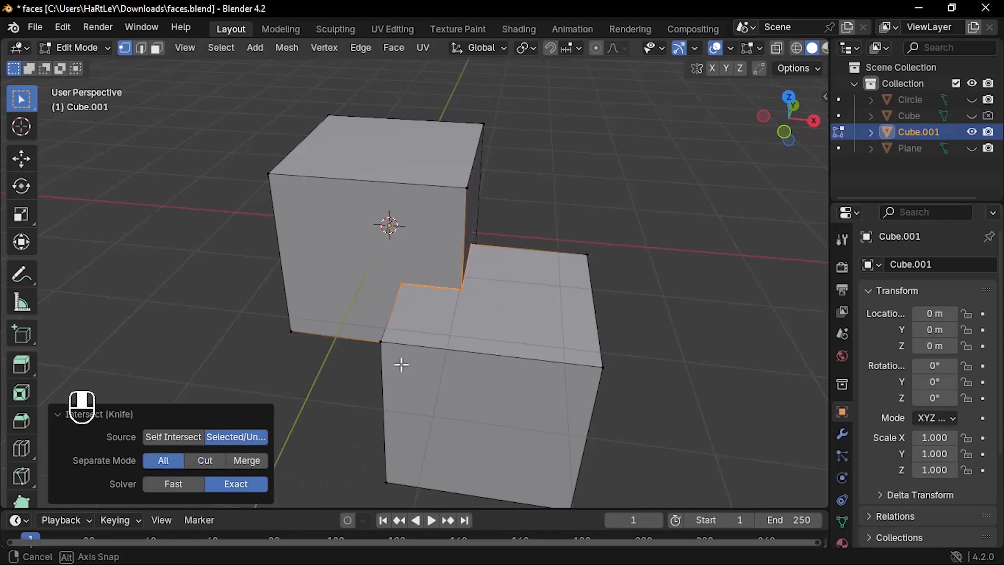
Step: Select the duplicate cube's linked outer piece and move it about 1.89 m in X, -0.50 m in Y and -0.04 m in Z
middle_drag(402, 364, 443, 347)
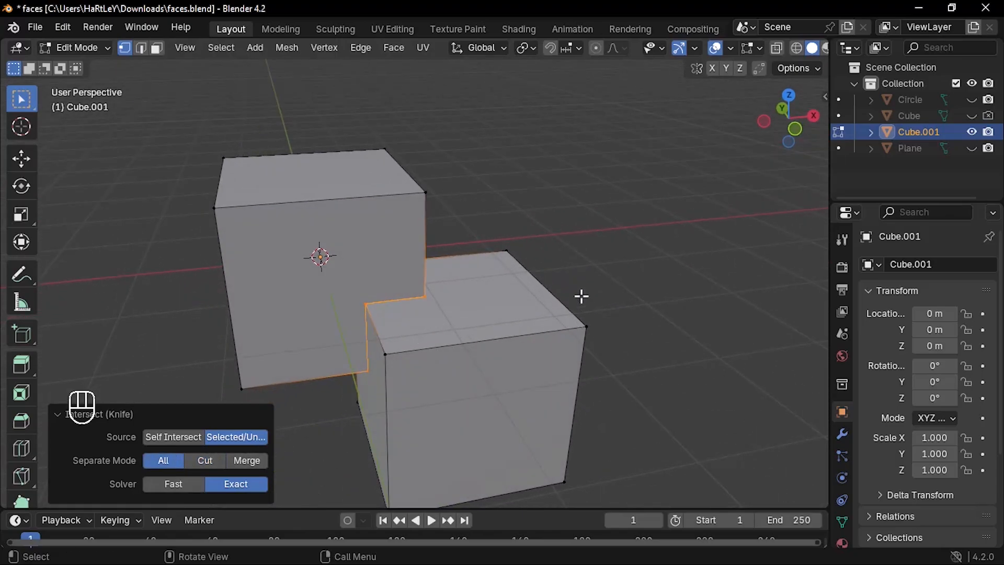
double_click(581, 329)
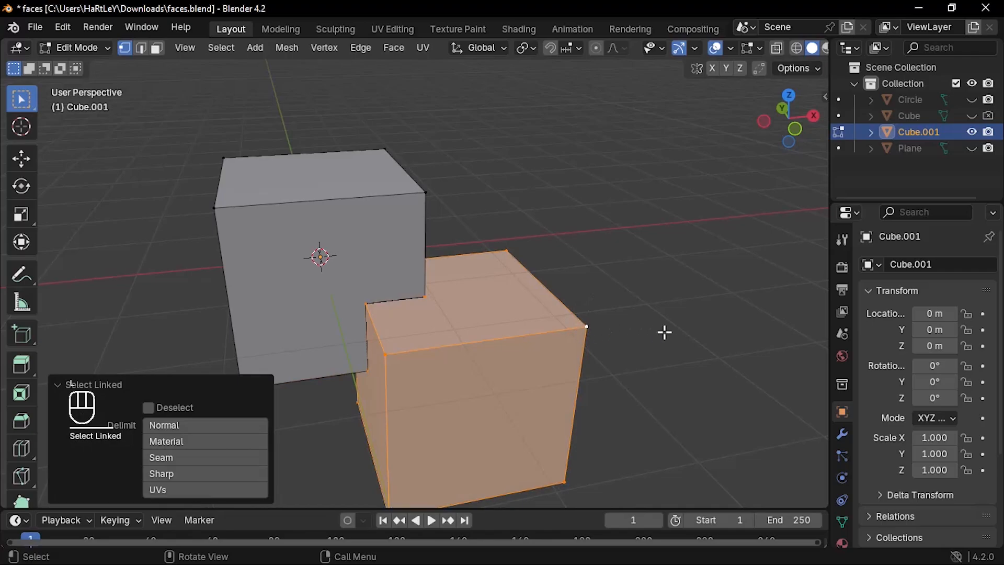
key(g)
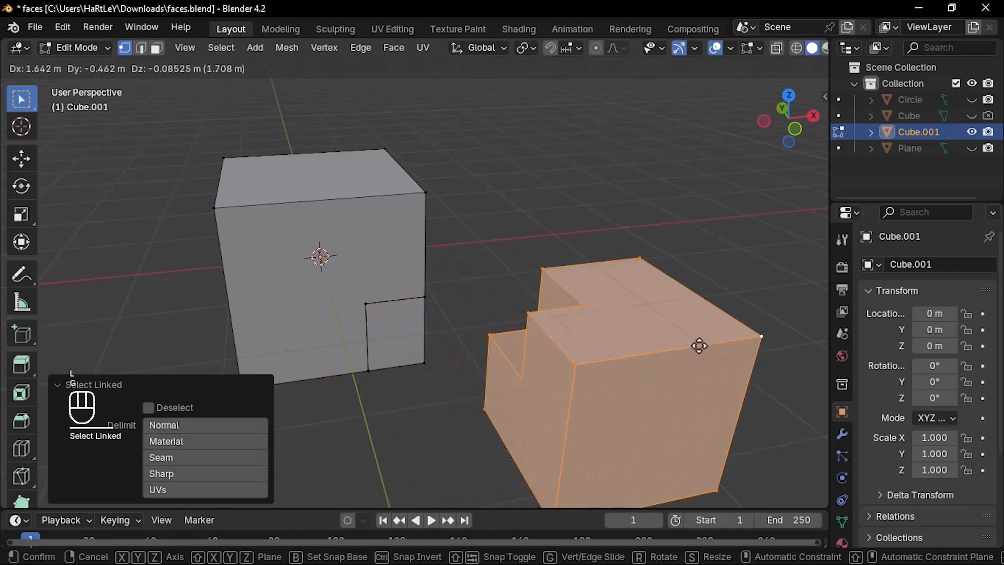
click(721, 340)
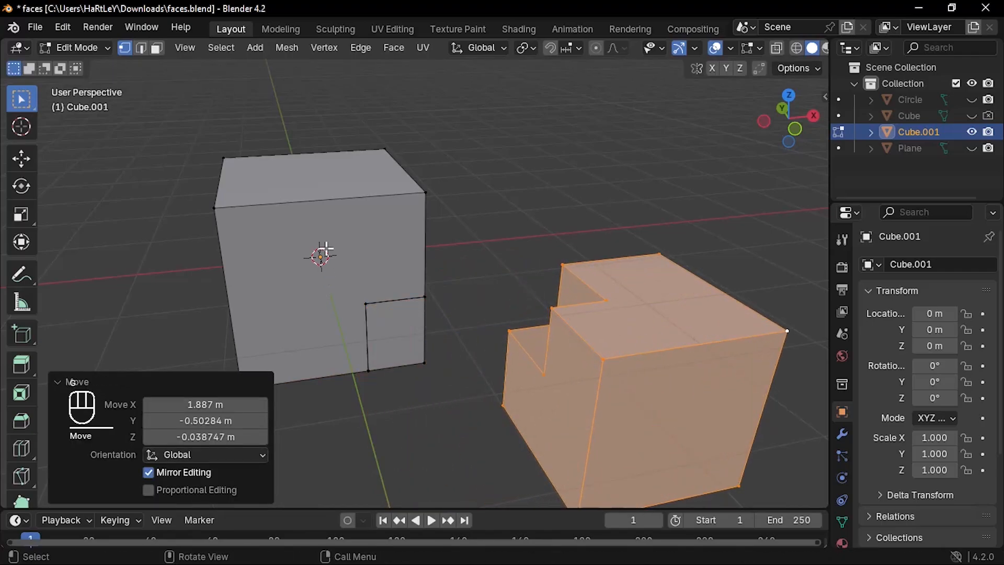
Step: Select the original cube's linked outer piece and move it about -1.24 m in X, 0.50 m in Y and 0.38 m in Z
click(216, 207)
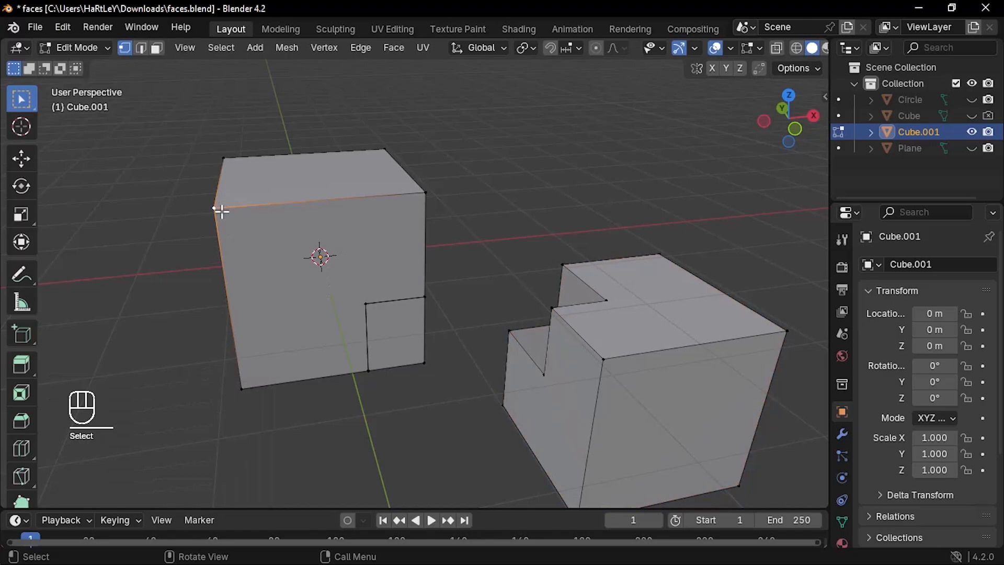
key(l)
key(g)
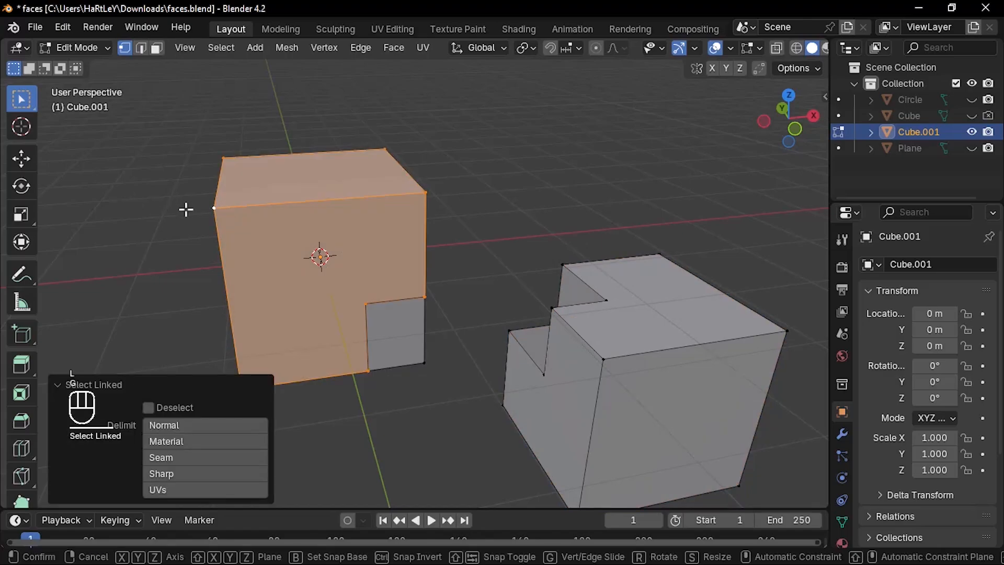
click(81, 173)
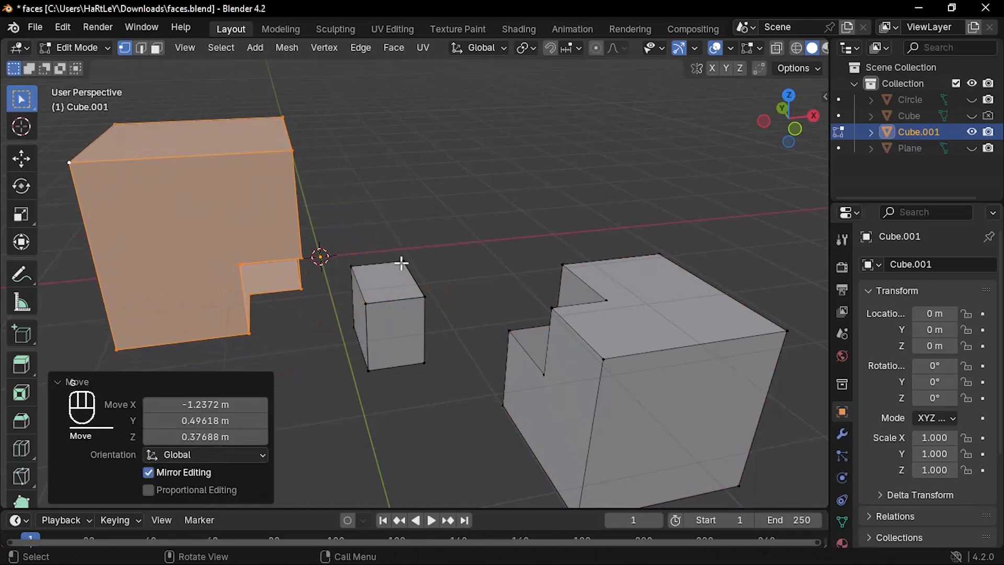
middle_drag(408, 336, 358, 329)
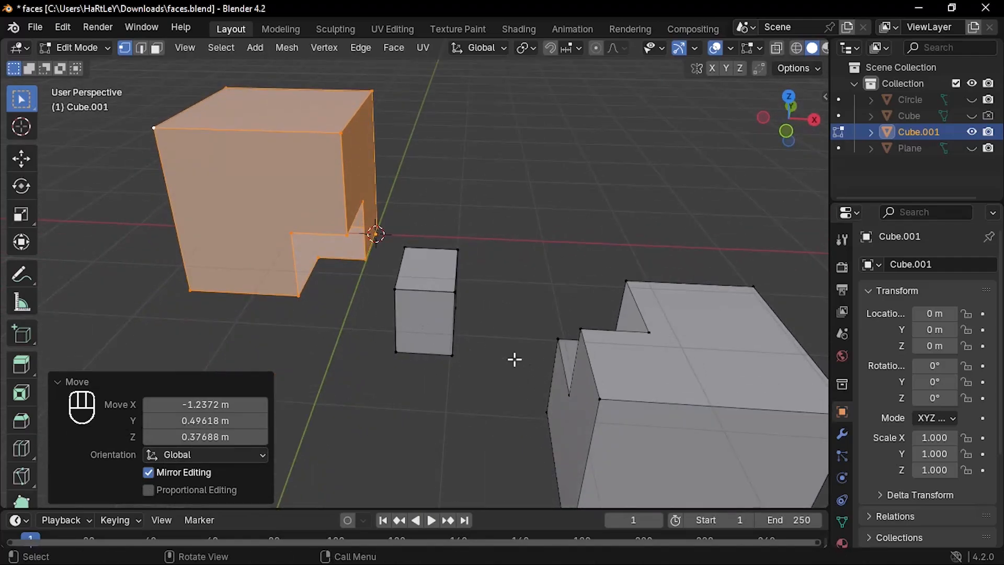
middle_drag(486, 330, 419, 321)
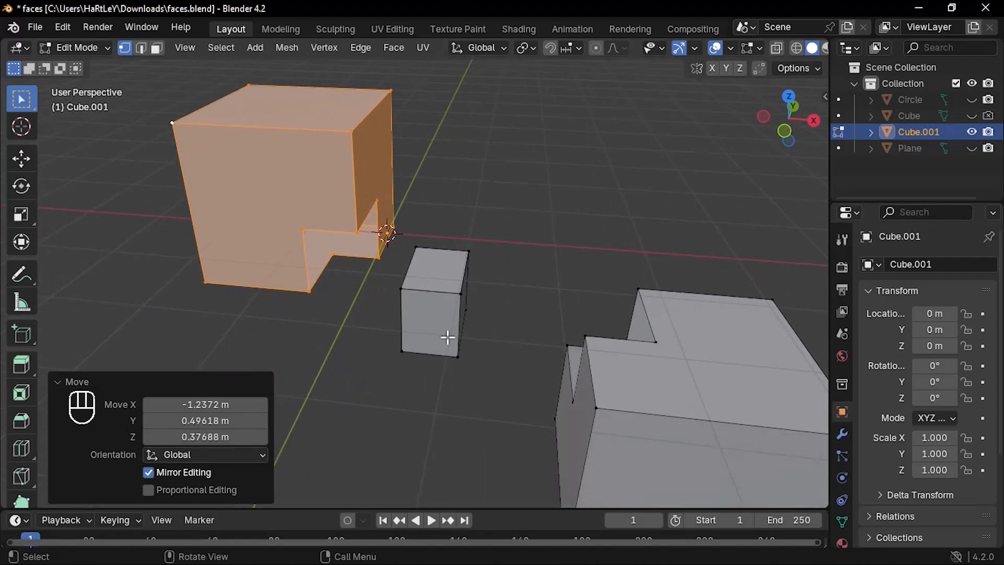
Step: Undo the moves of both pieces, the knife intersection and the duplication, back to the single selected cube
key(ctrl)
key(ctrl+z)
key(ctrl+z)
key(ctrl+z)
key(ctrl+z)
key(ctrl+z)
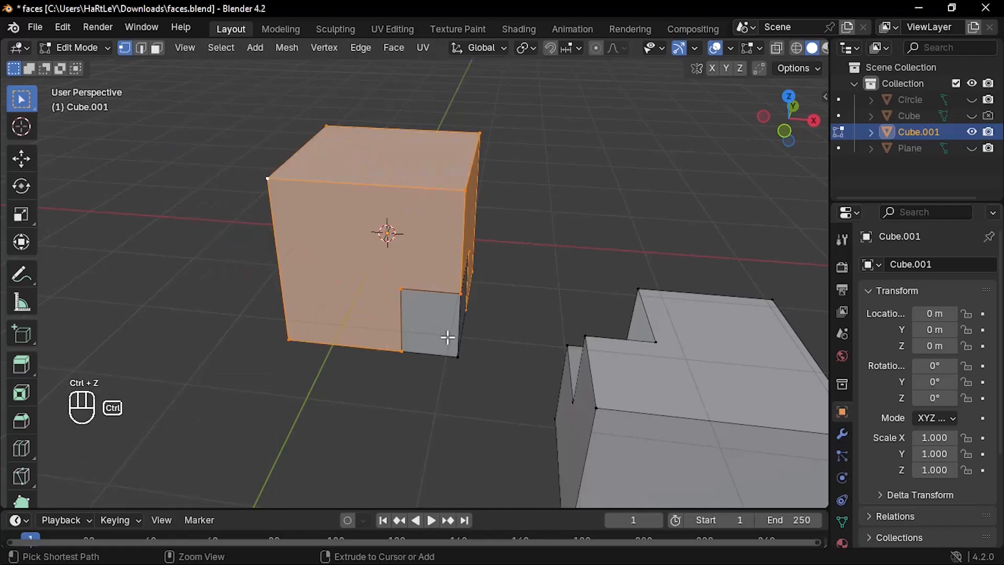
key(ctrl+z)
key(ctrl+z)
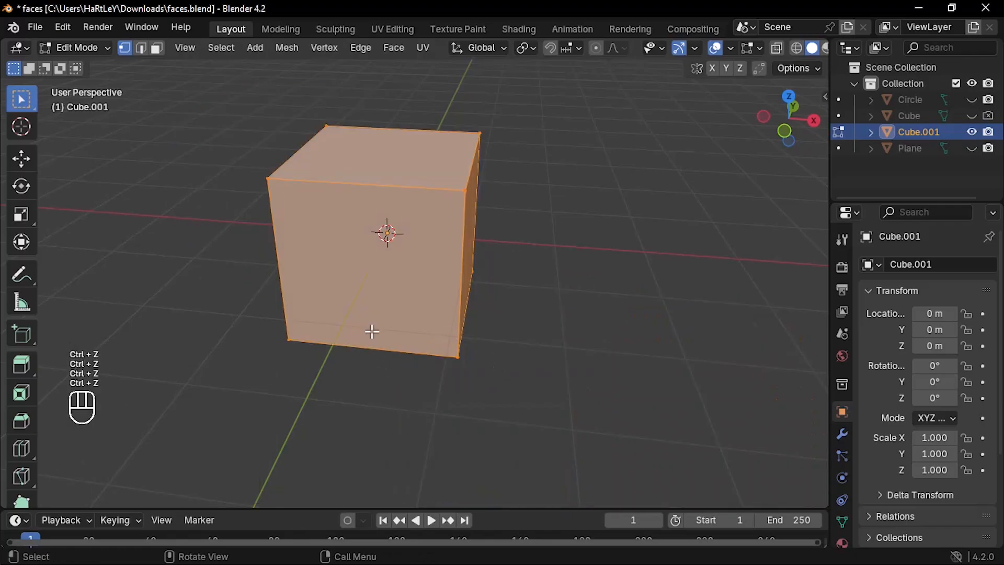
Step: Duplicate the cube and place the overlapping copy about 1.44 m in X, -0.49 m in Y and -1.24 m in Z away
shift+middle_drag(352, 336, 392, 360)
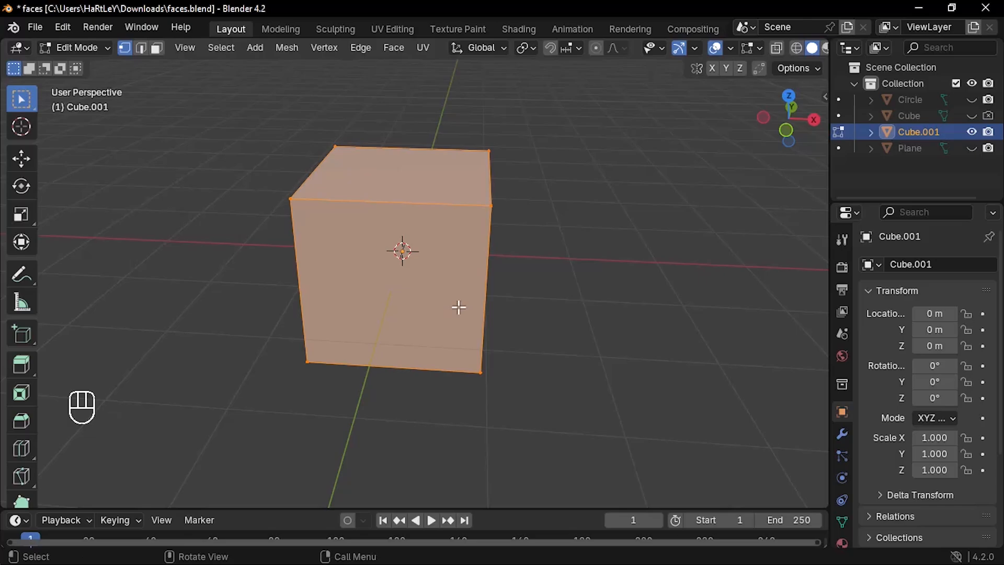
key(shift)
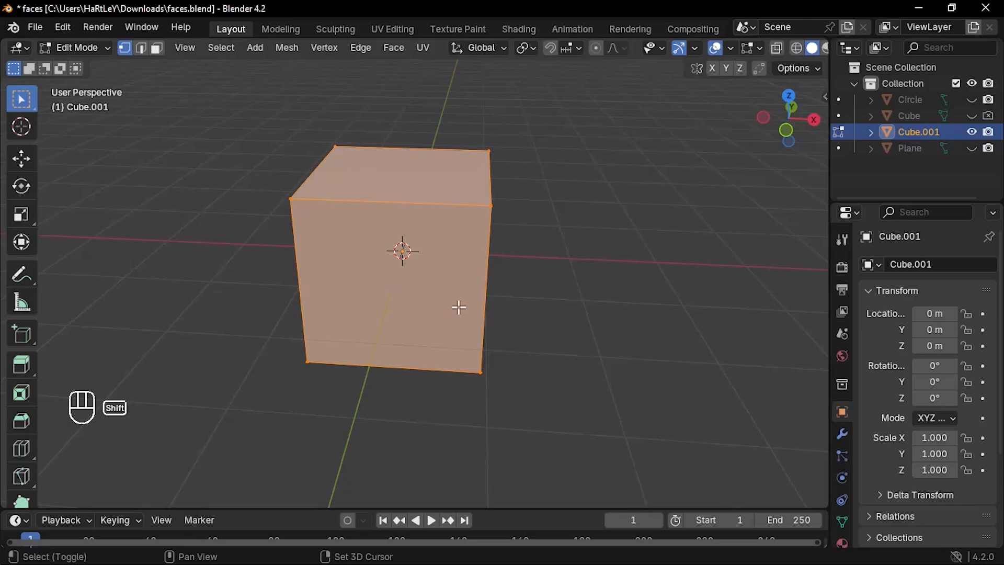
key(shift+d)
click(571, 421)
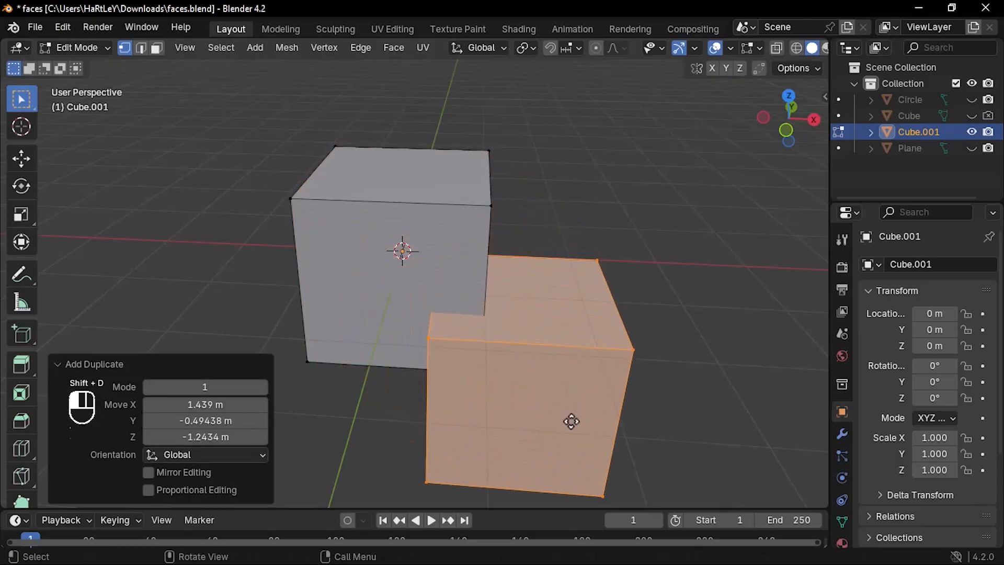
Step: Apply Intersect (Boolean) with the Difference operation to cut the selected duplicate out of the original cube, and inspect the notch
middle_drag(381, 340, 406, 332)
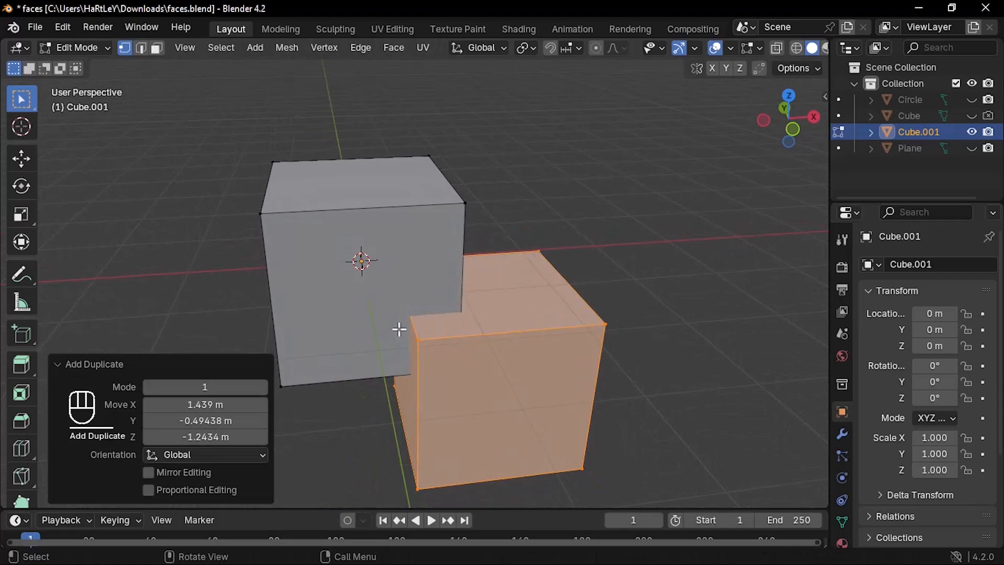
key(ctrl)
key(ctrl+f)
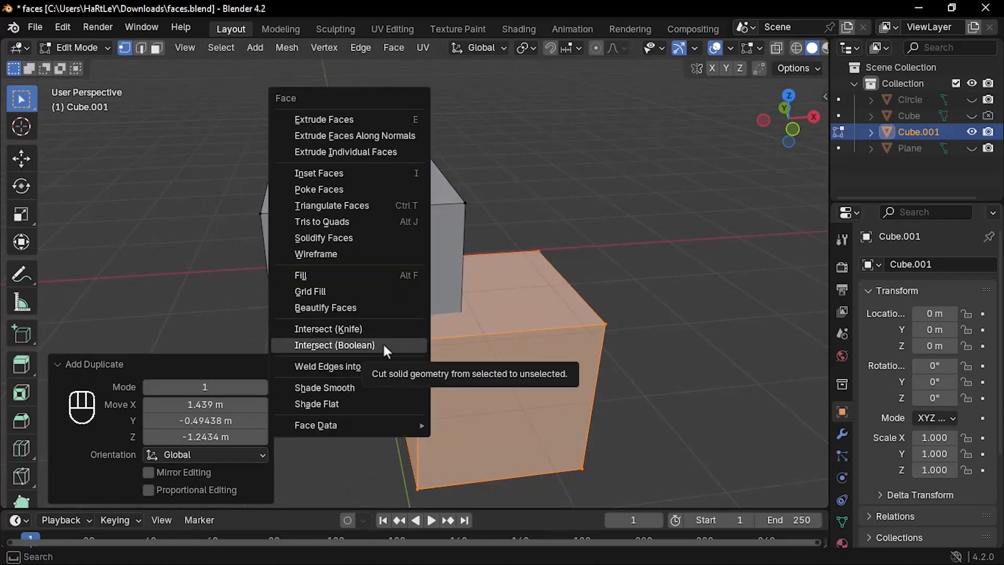
click(385, 345)
middle_drag(384, 344, 491, 367)
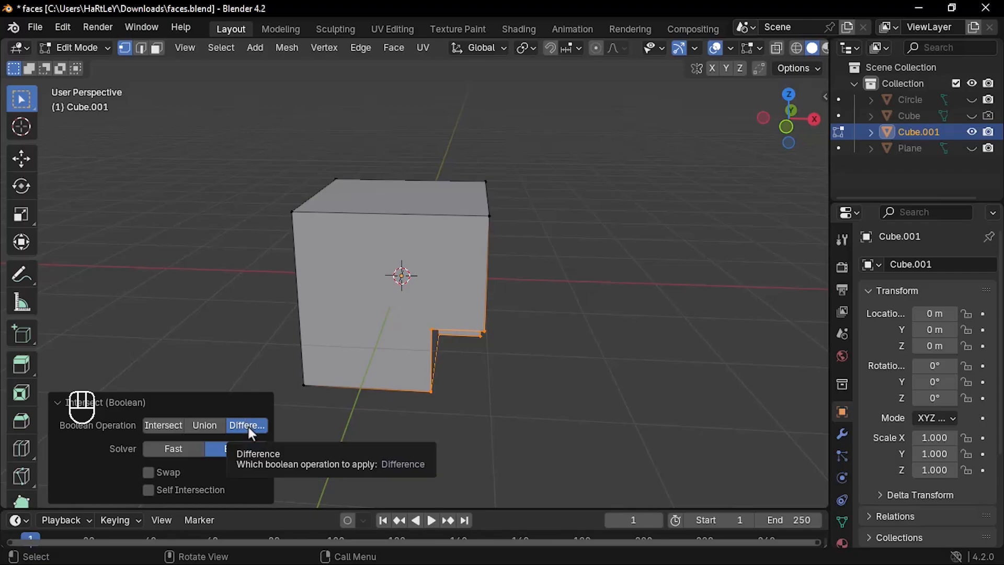
middle_drag(444, 281, 543, 361)
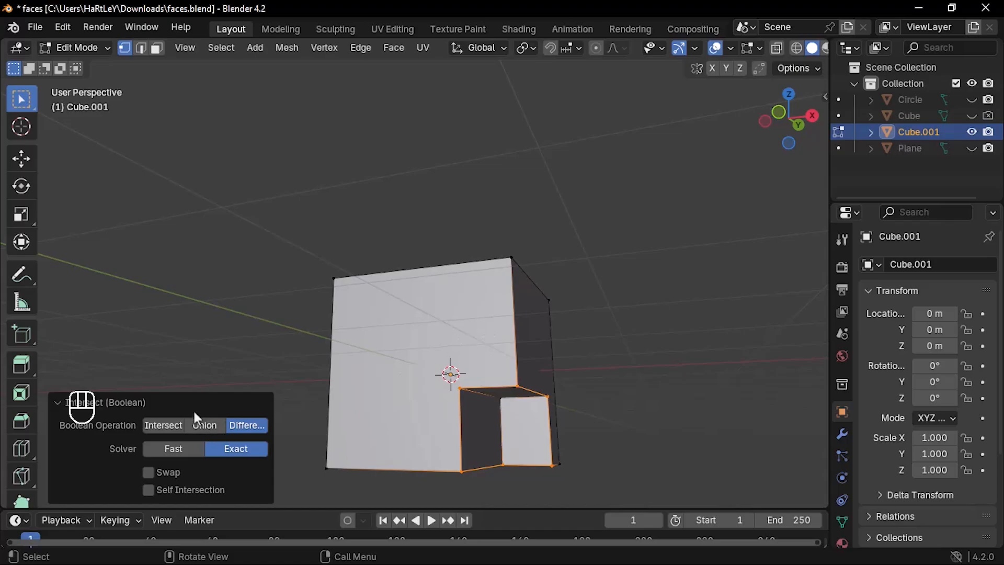
Step: Switch the Boolean operation to Union, inspect the joined cubes, and change the operation to Intersect
click(205, 425)
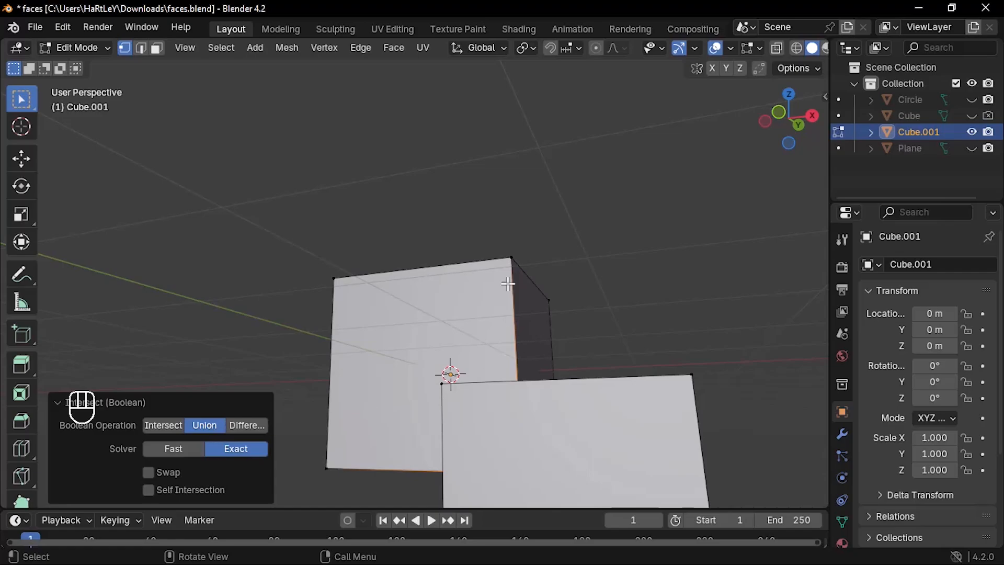
middle_drag(516, 268, 565, 332)
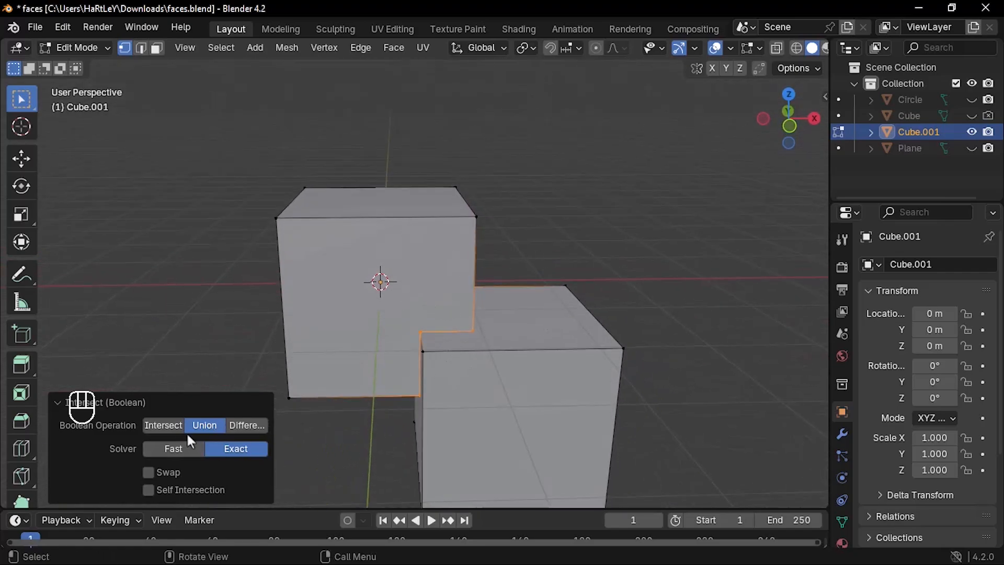
click(167, 425)
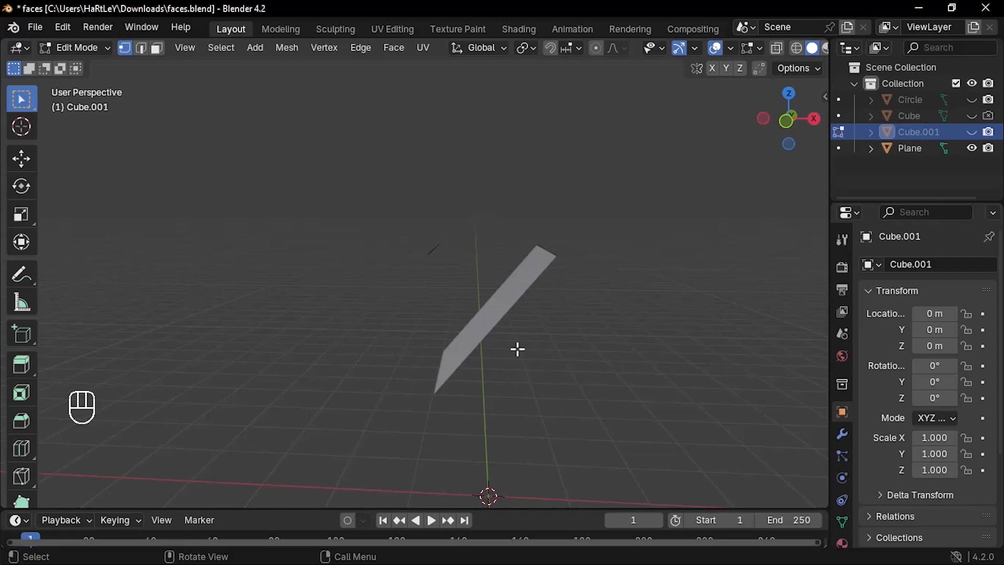
Step: Select all geometry of the Plane mesh and apply Weld Edges into Faces to its loose edge and tilted face
key(ctrl)
mouse_move(441, 325)
middle_down()
mouse_move(485, 296)
mouse_move(473, 329)
mouse_move(460, 326)
middle_up()
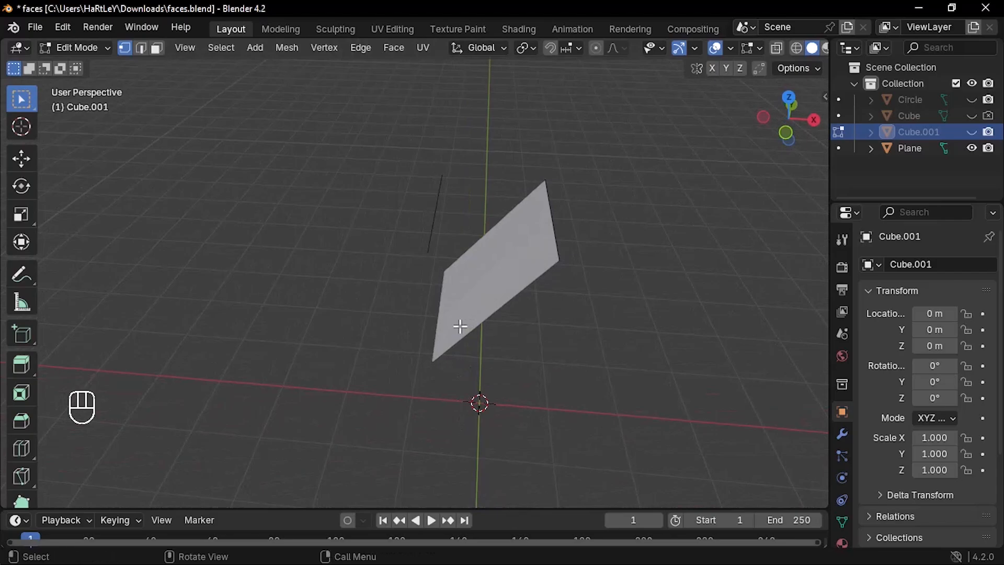
key(a)
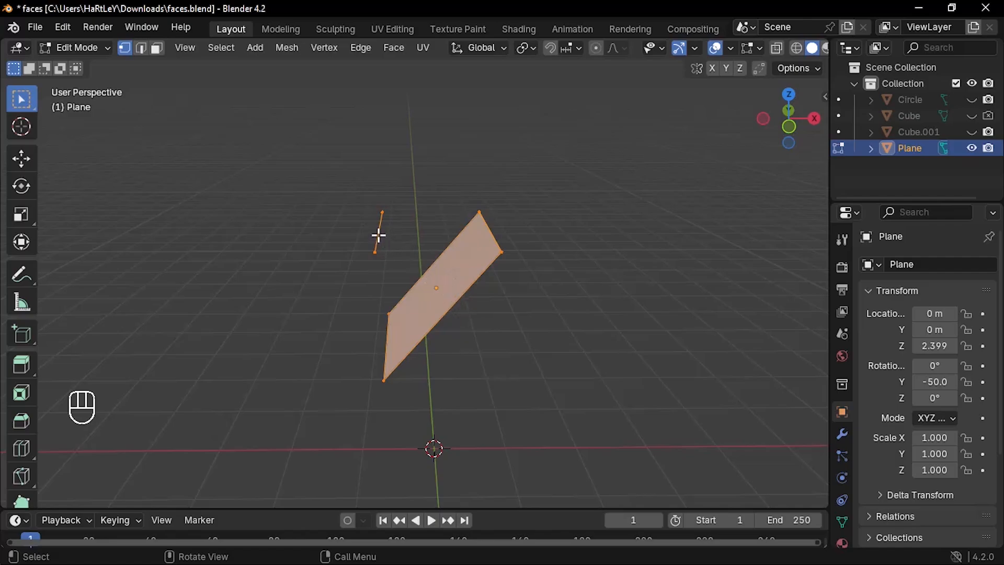
key(ctrl+f)
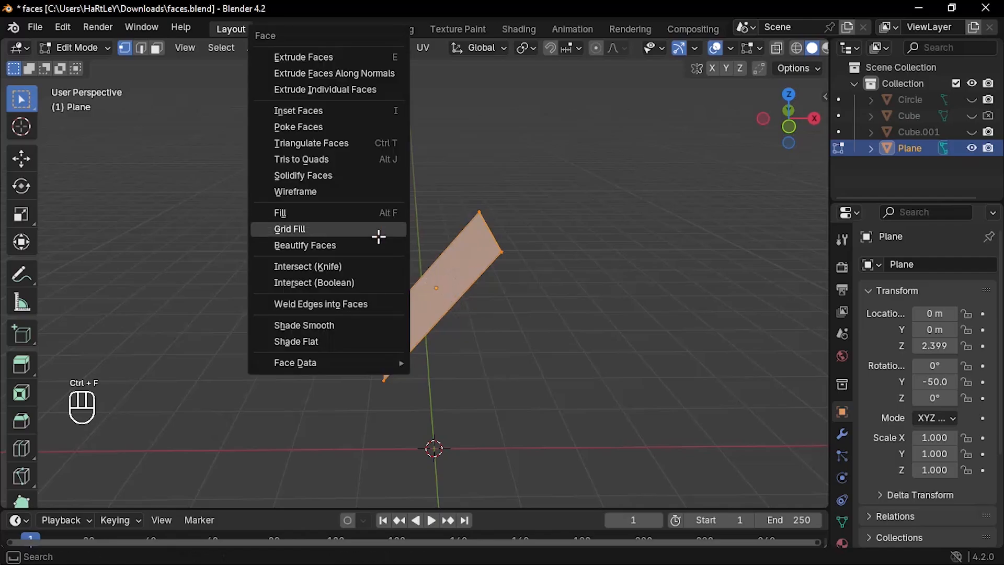
click(334, 300)
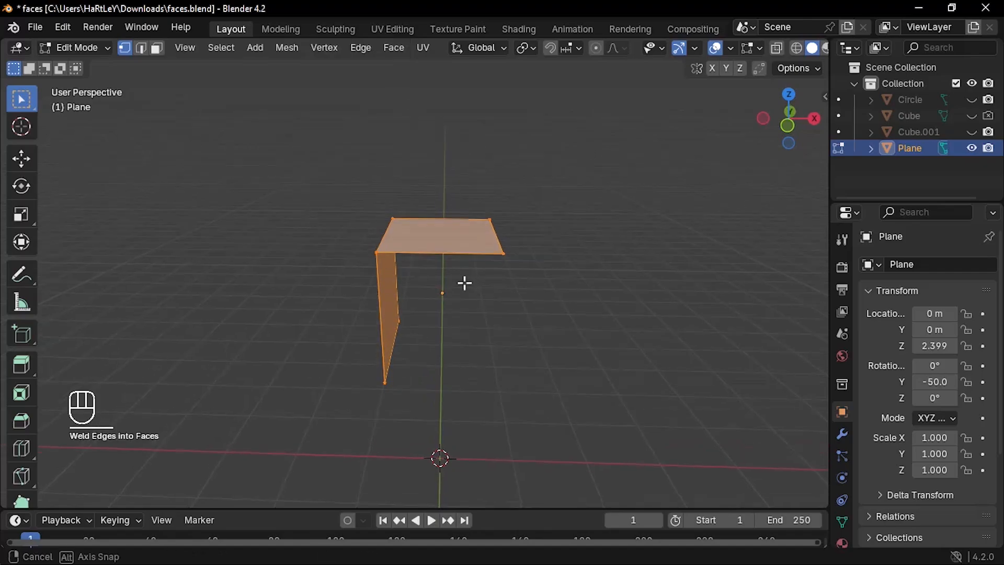